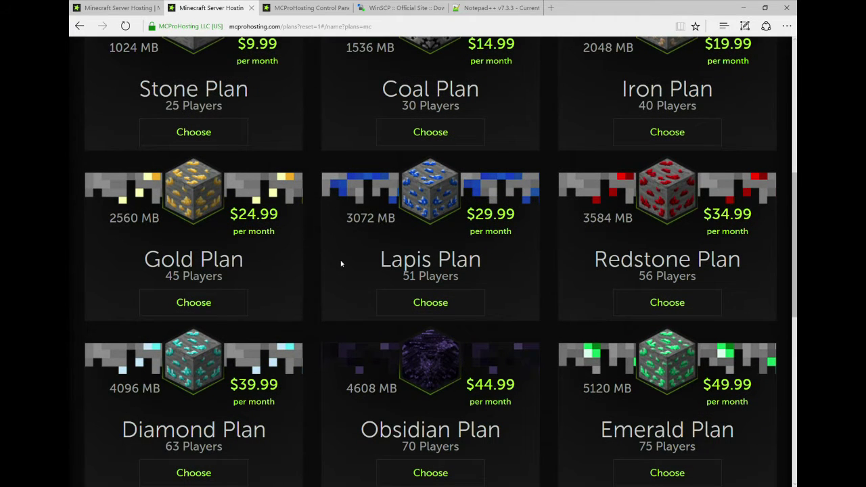
- Compare the hosting plans and choose the Lapis plan with 3072 MB at $29.99 per month
scroll(341, 264, up, 3)
scroll(344, 263, down, 1)
double_click(406, 224)
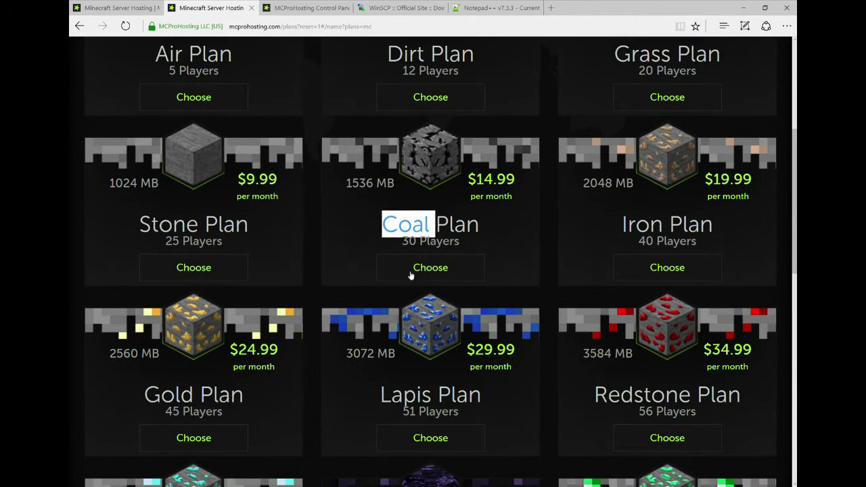
drag(411, 275, 487, 404)
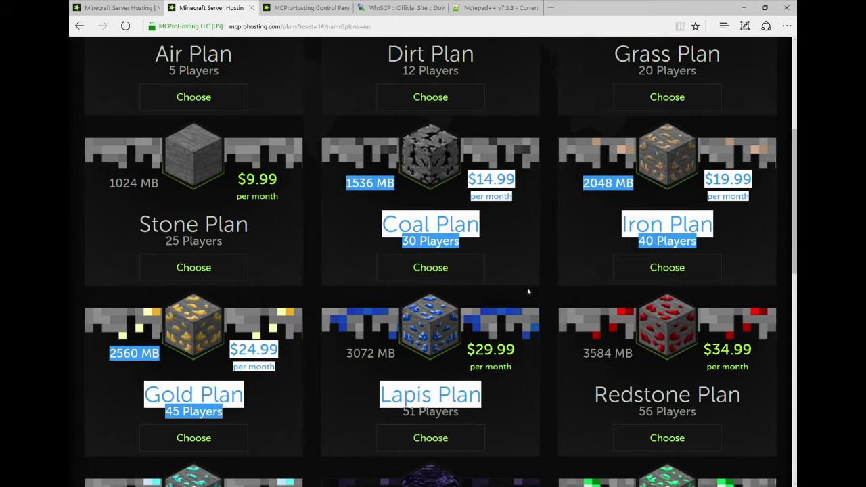
click(512, 238)
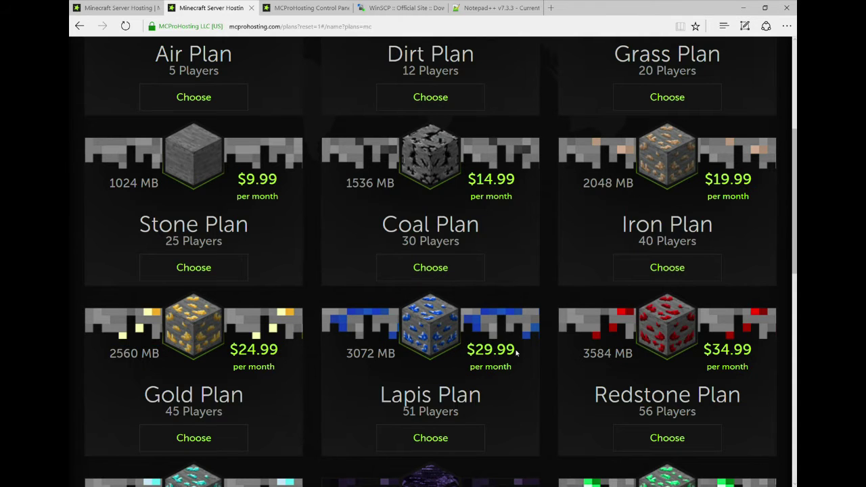
drag(506, 388, 383, 391)
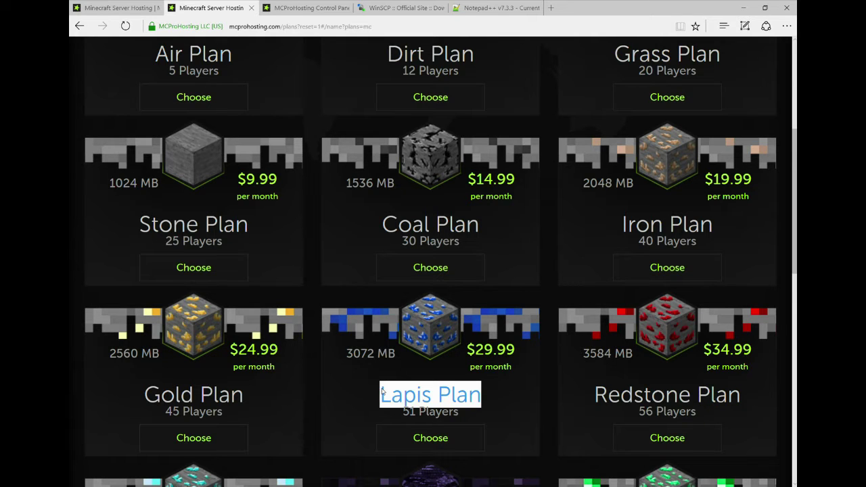
click(490, 416)
scroll(509, 397, down, 1)
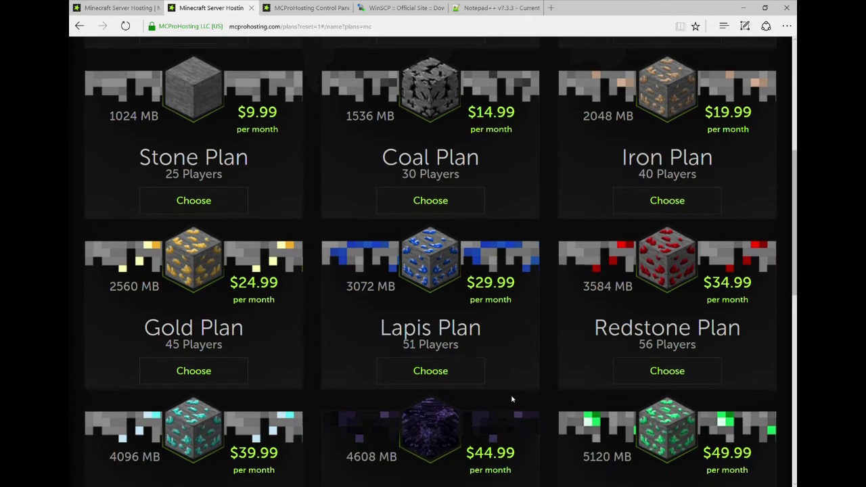
click(447, 373)
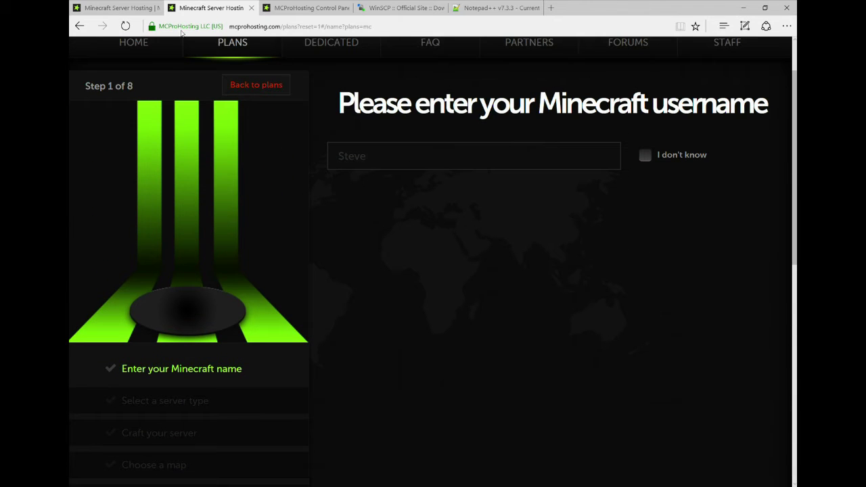
- Enter the Minecraft username in the first step of the server order
mouse_move(117, 7)
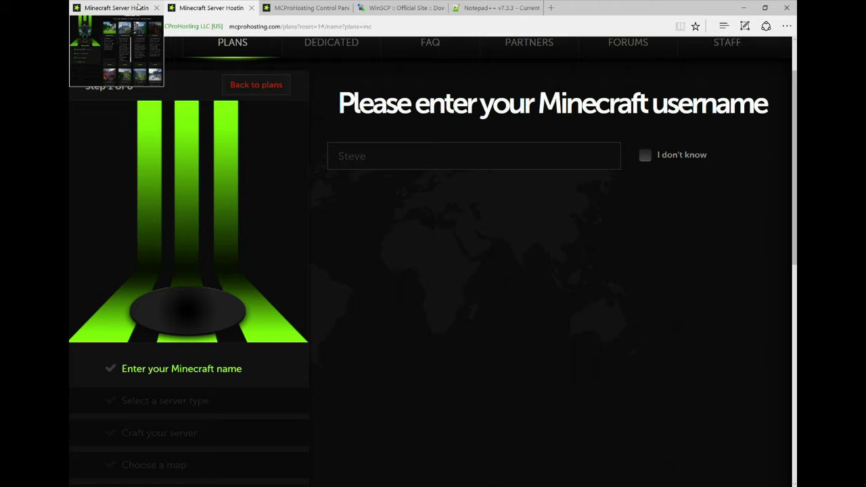
click(365, 156)
text(Calipro)
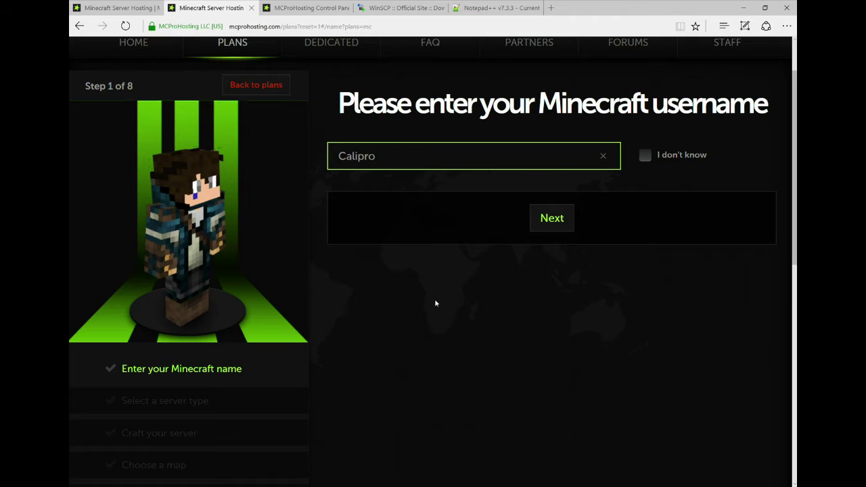
- Examine the ready-made maps offered for the server in the other open order, which is at the map selection step
click(115, 7)
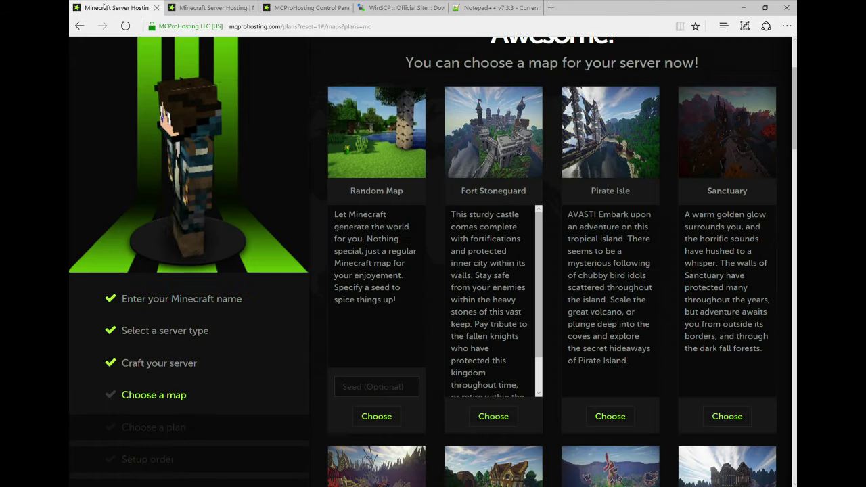
scroll(324, 221, up, 3)
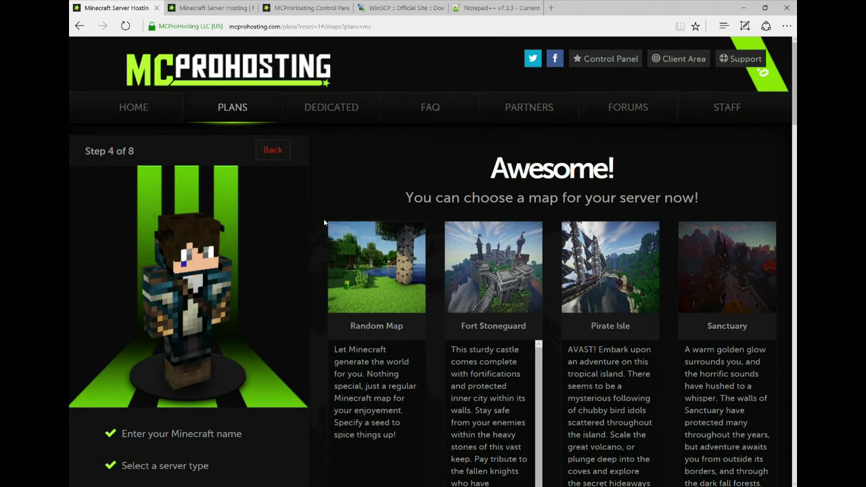
scroll(324, 222, down, 2)
scroll(324, 222, down, 1)
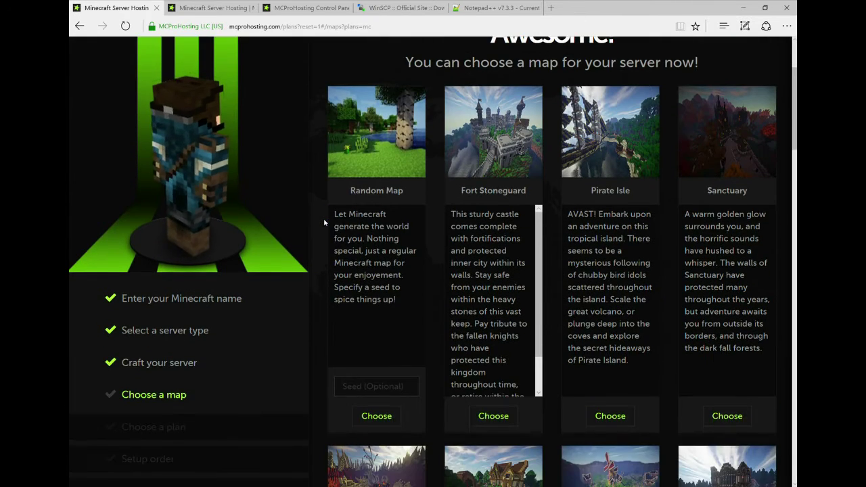
scroll(324, 218, down, 4)
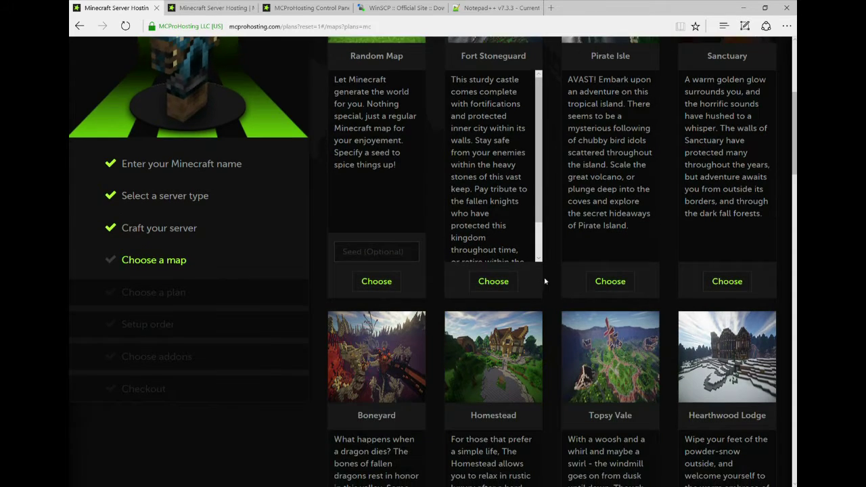
scroll(558, 277, down, 2)
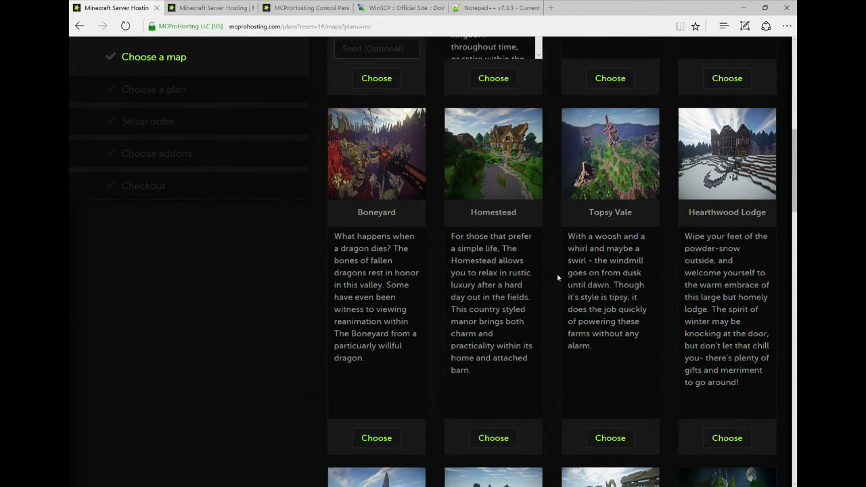
scroll(558, 278, down, 1)
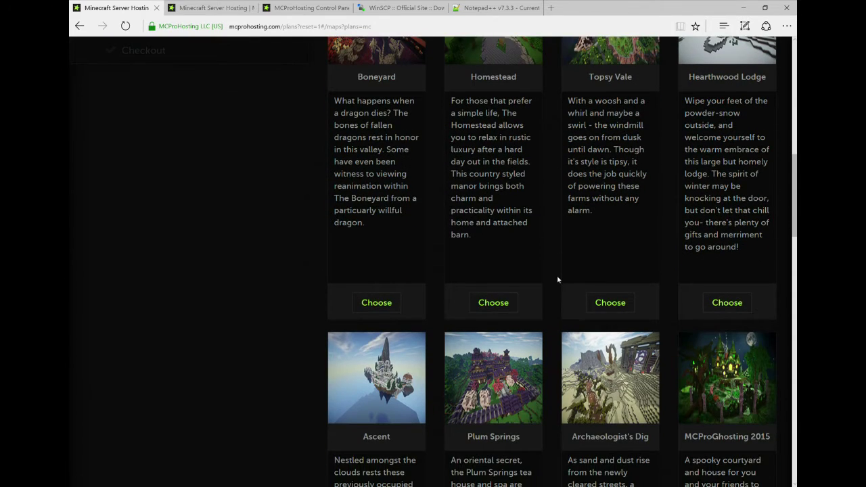
scroll(558, 279, down, 4)
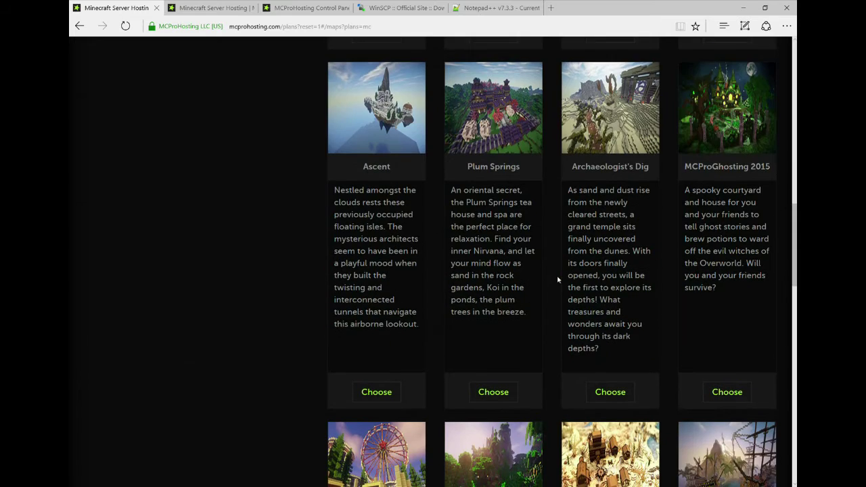
scroll(557, 280, down, 4)
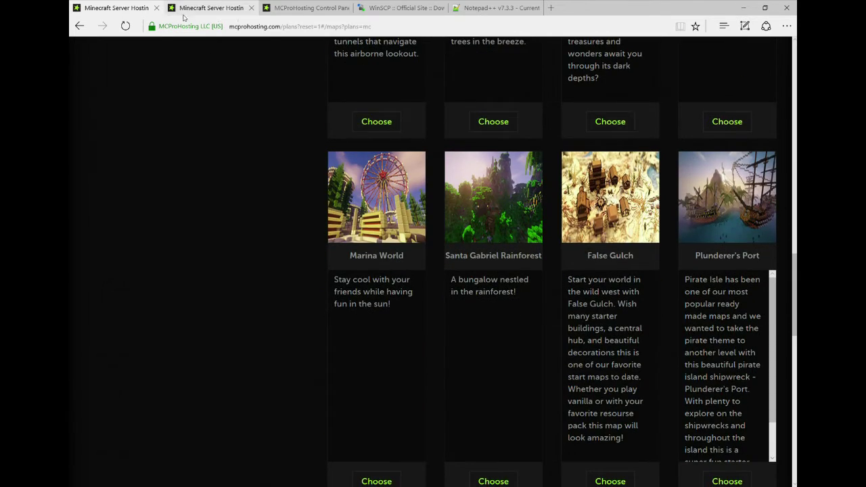
- Open the server type change options in the MCProHosting control panel and select Spigot
click(265, 6)
drag(284, 278, 587, 284)
click(547, 280)
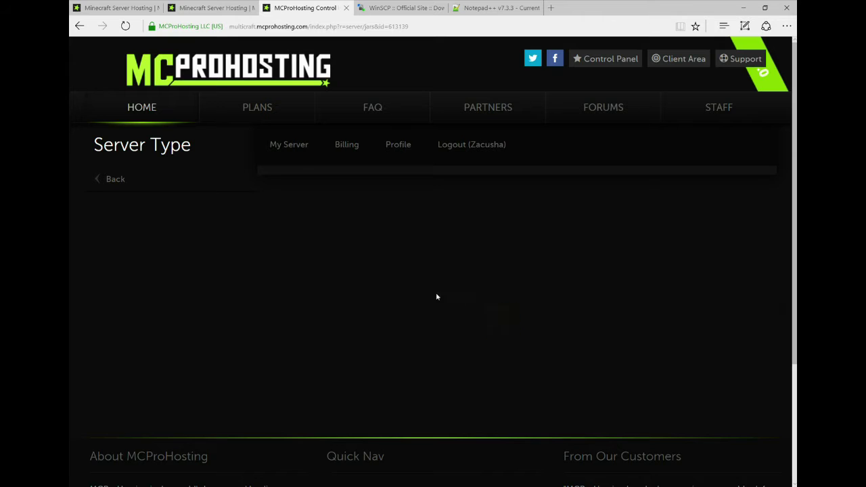
click(752, 237)
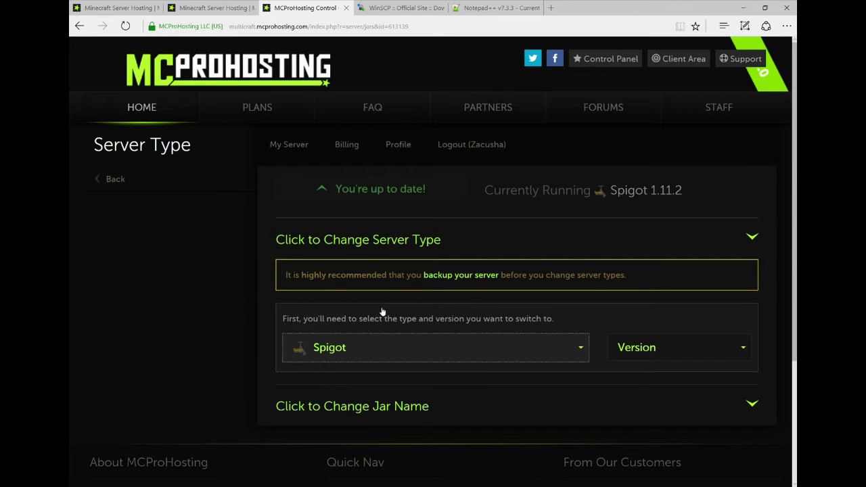
click(379, 345)
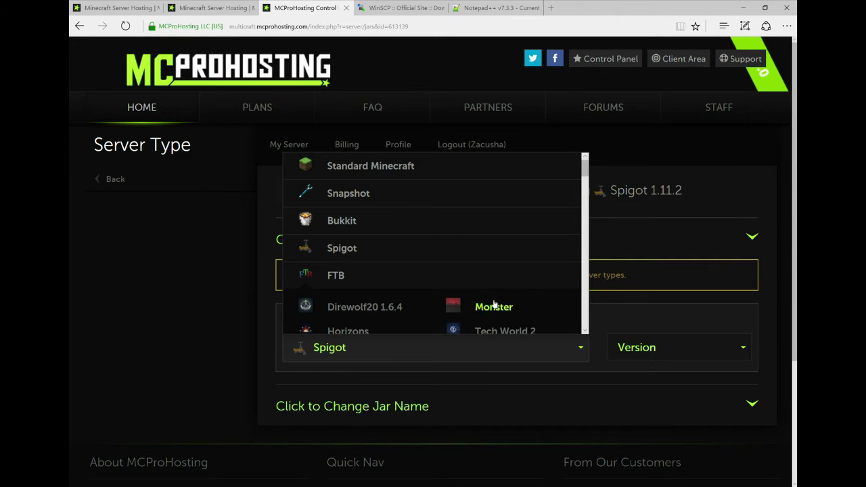
click(361, 250)
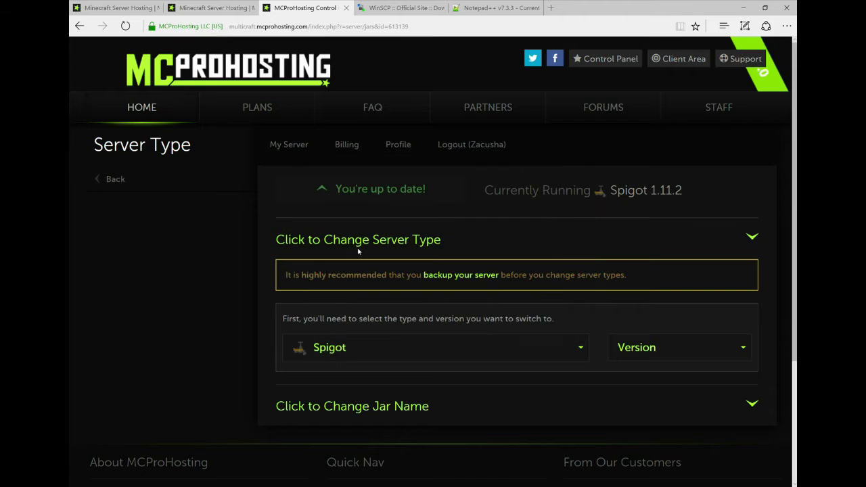
- Choose version 1.11.2 for Spigot and update the server type without marking any files for deletion
click(678, 352)
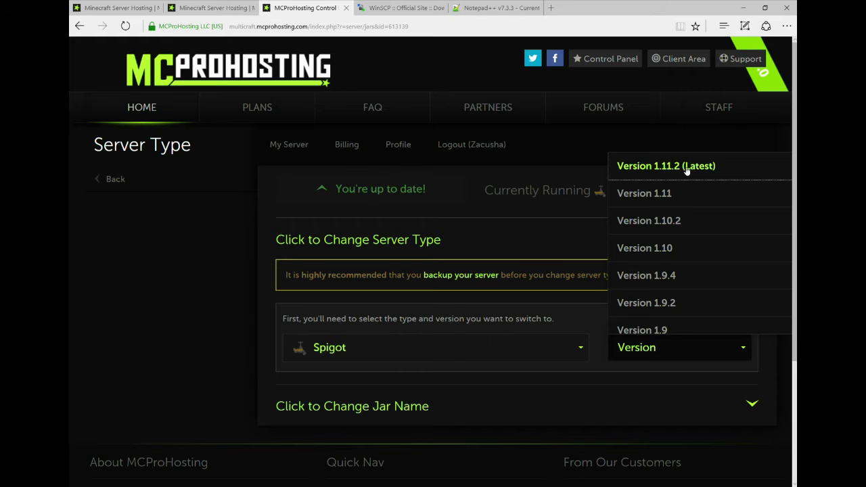
click(724, 352)
scroll(620, 362, down, 4)
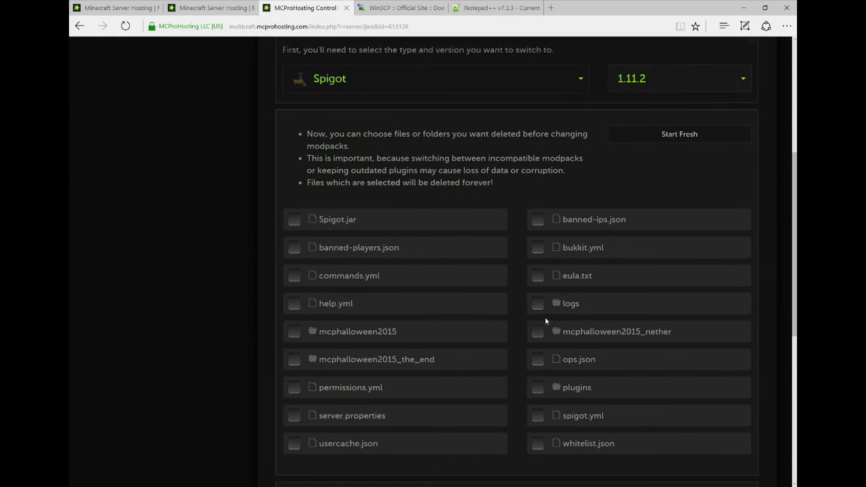
scroll(535, 313, down, 3)
scroll(534, 310, up, 1)
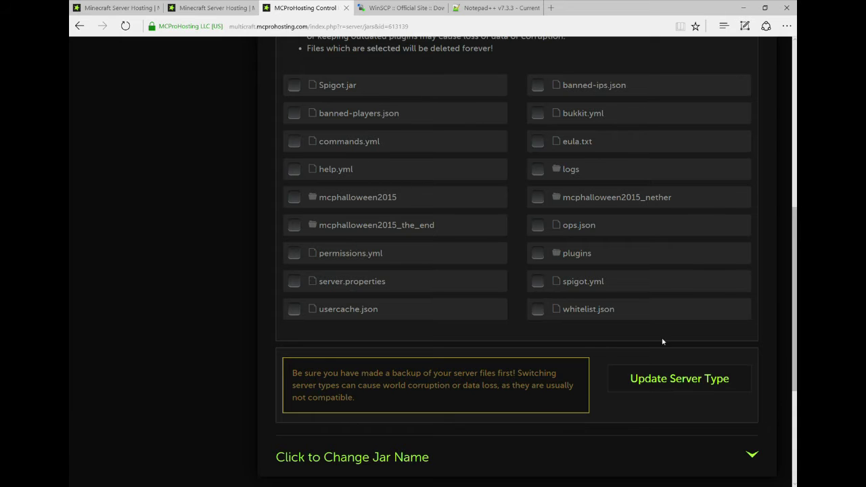
click(673, 381)
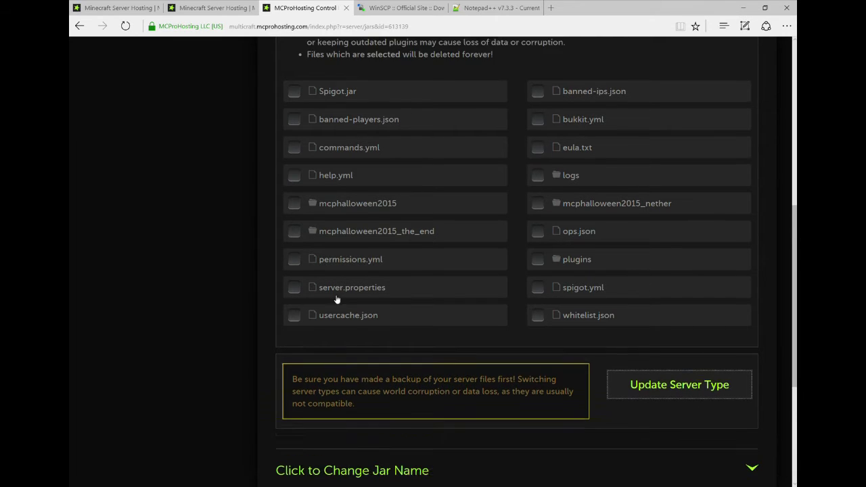
scroll(323, 278, up, 3)
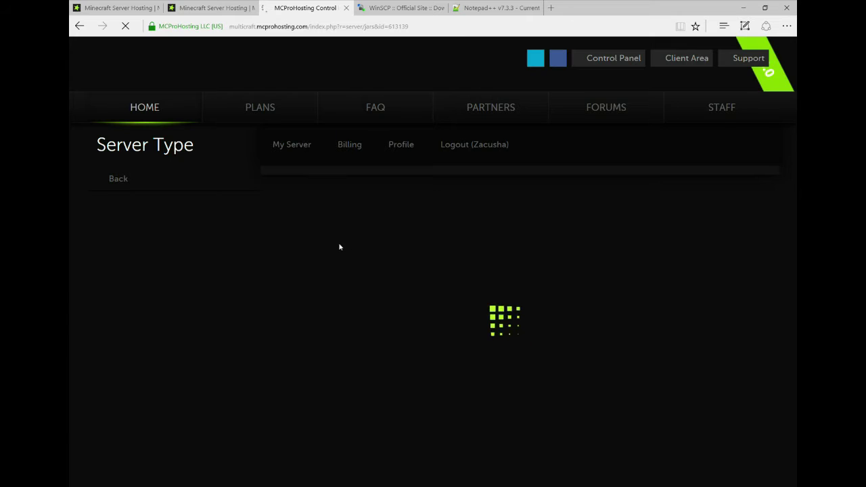
- Open the arcadiacrafttut server from the list of own servers and start it
click(295, 145)
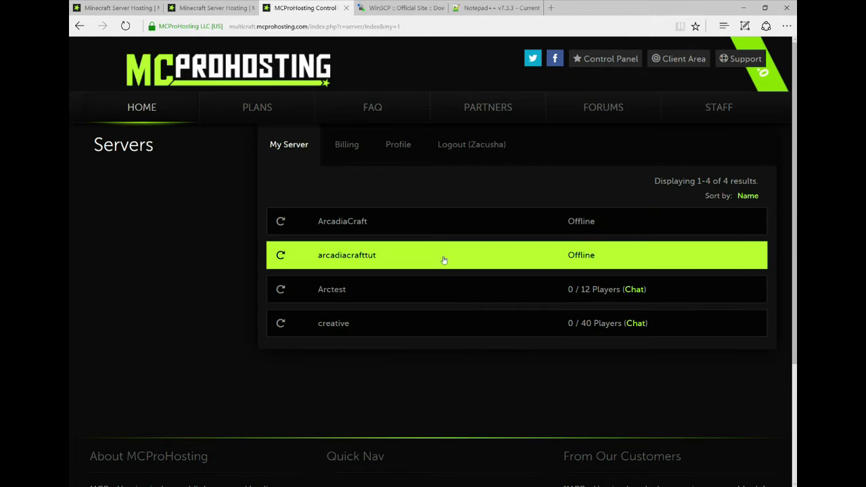
click(442, 258)
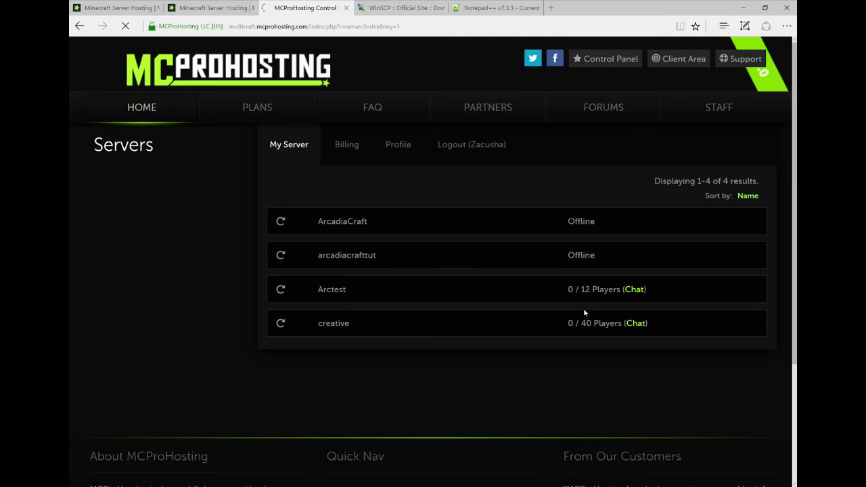
click(467, 240)
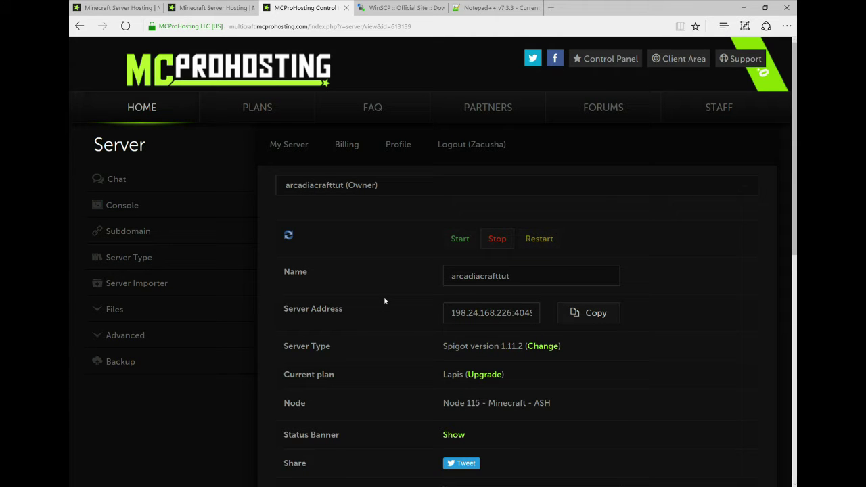
- Add the player's Minecraft username to the whitelist with a whitelist add command in the server console
click(149, 205)
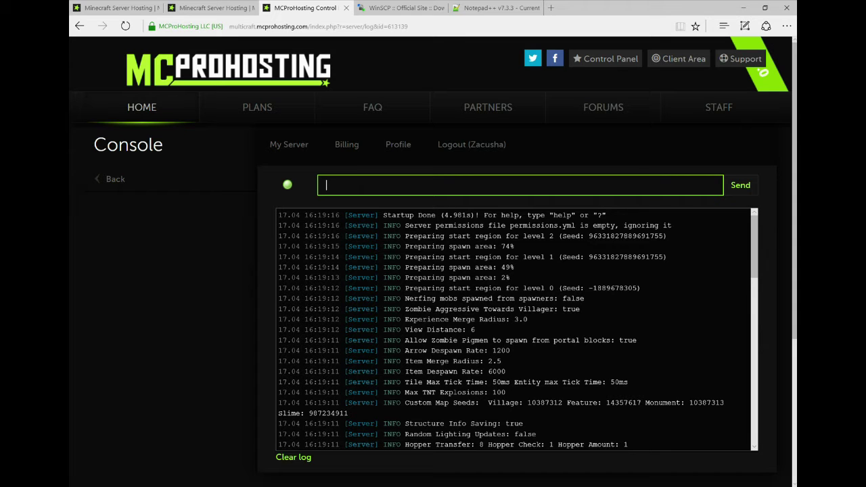
text(whitelist add Calipro)
key(Return)
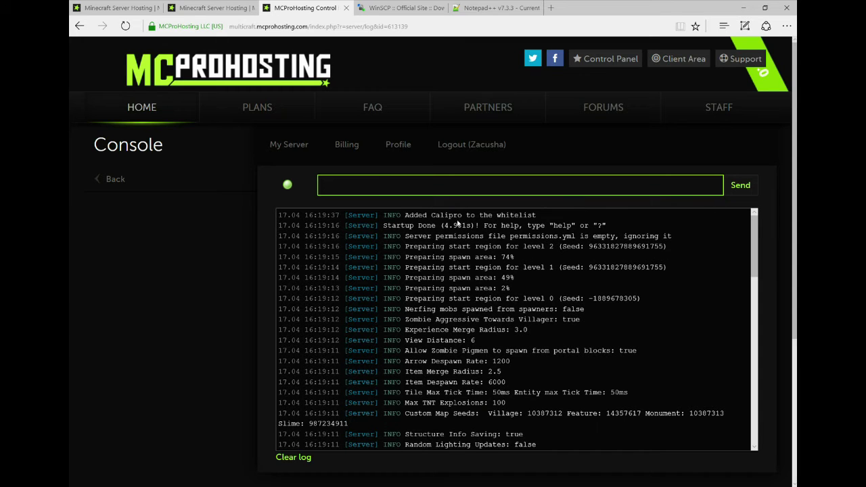
drag(497, 216, 406, 216)
click(421, 238)
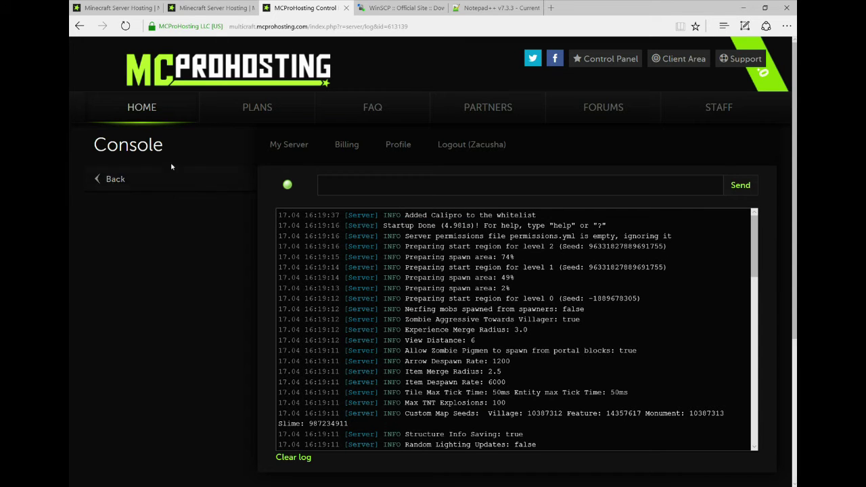
- Bring up the WinSCP downloads page and highlight the Installation package entry for WinSCP 5.9.4
click(405, 8)
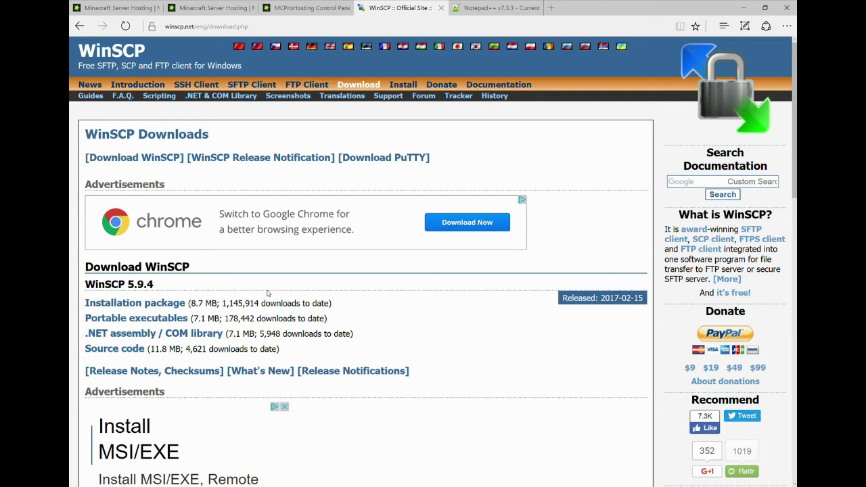
click(153, 308)
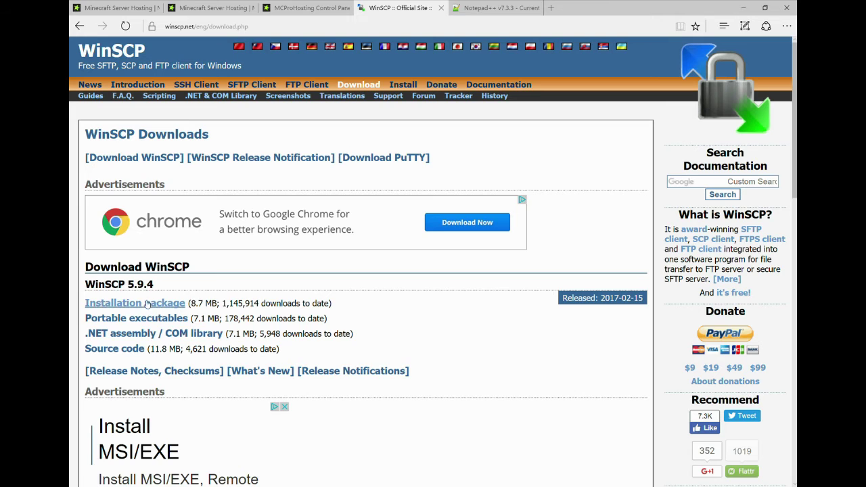
drag(245, 305, 134, 308)
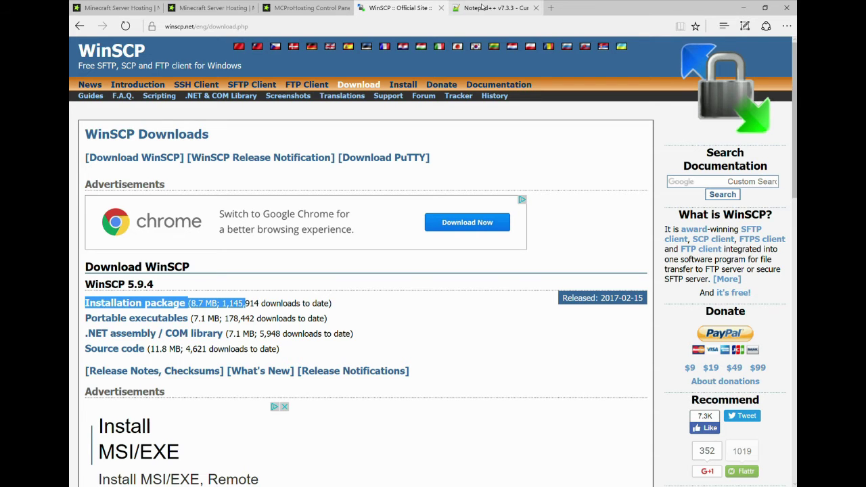
mouse_move(483, 11)
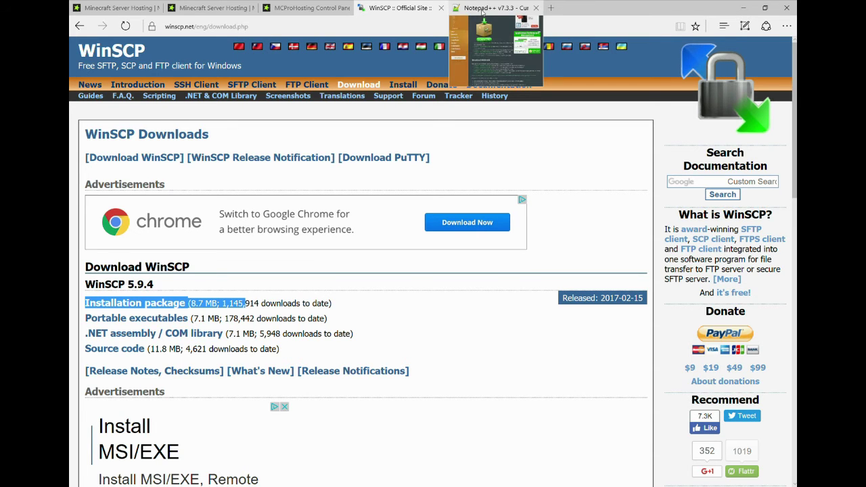
- Switch to the Notepad++ 7.3.3 download page and highlight the 32-bit x86 installer entry, followed by the 64-bit x64 installer entry
click(312, 304)
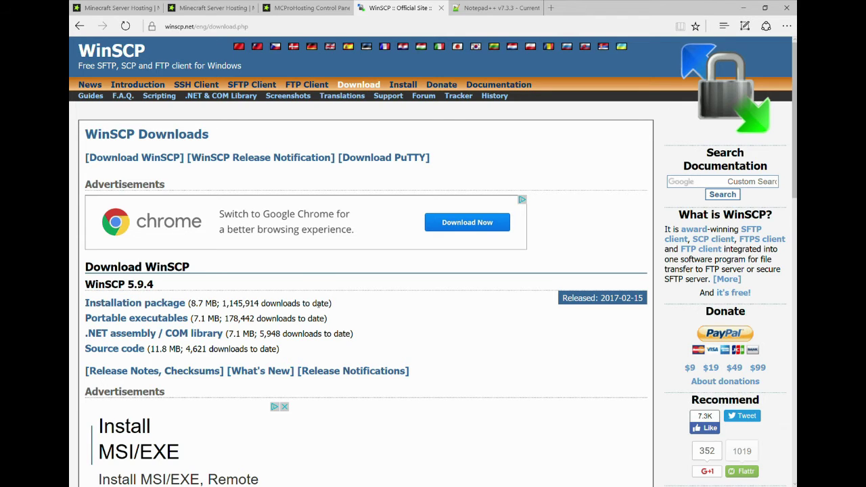
mouse_move(313, 305)
mouse_down()
mouse_move(172, 284)
mouse_move(260, 304)
mouse_move(312, 305)
mouse_up()
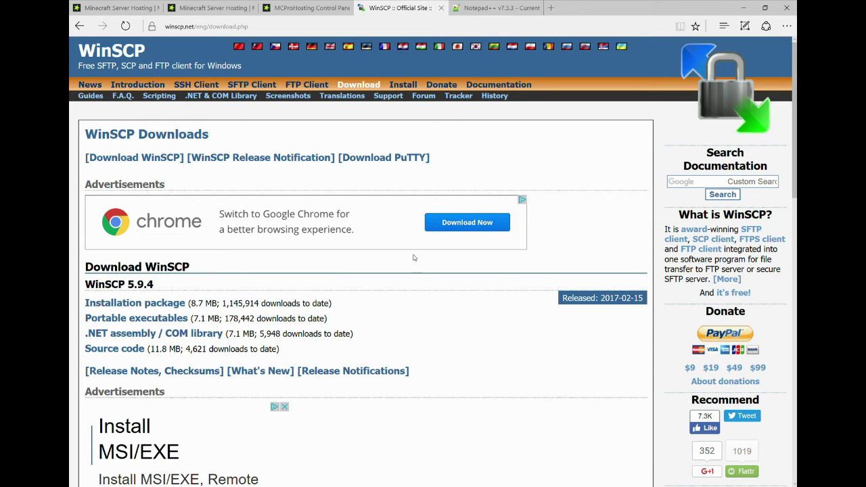
click(491, 9)
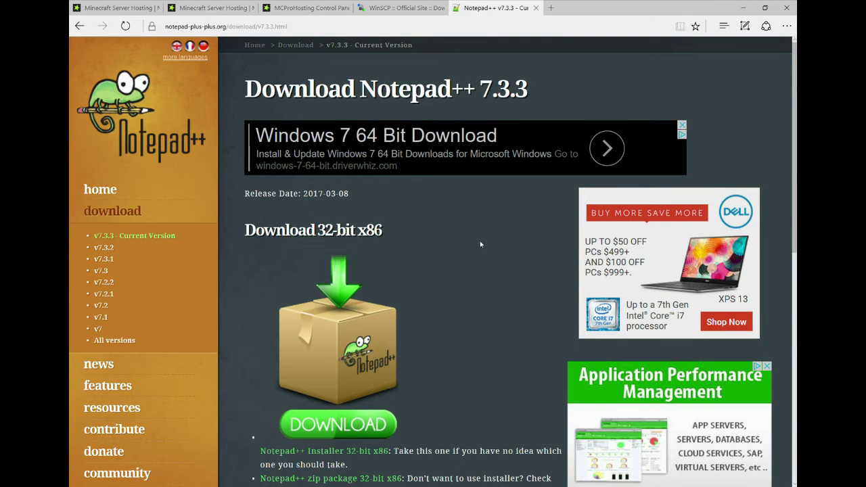
scroll(473, 243, down, 2)
scroll(391, 231, up, 2)
scroll(393, 235, down, 3)
scroll(393, 235, down, 3)
drag(421, 184, 260, 181)
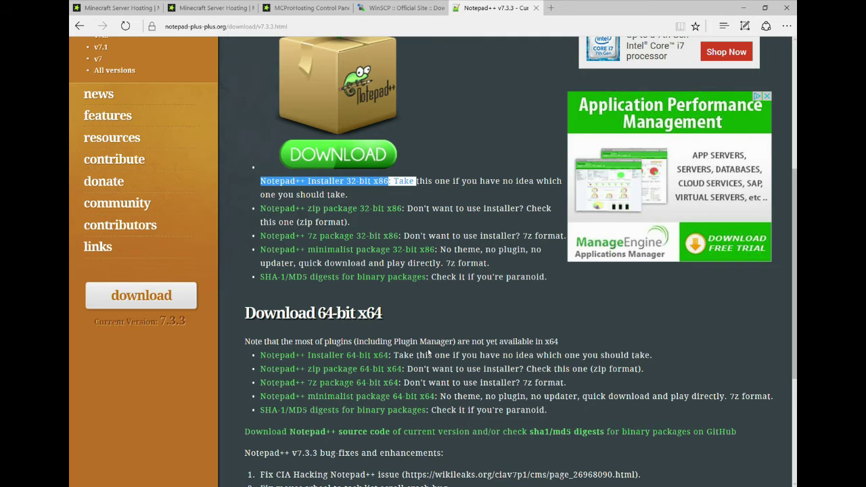
drag(432, 355, 258, 356)
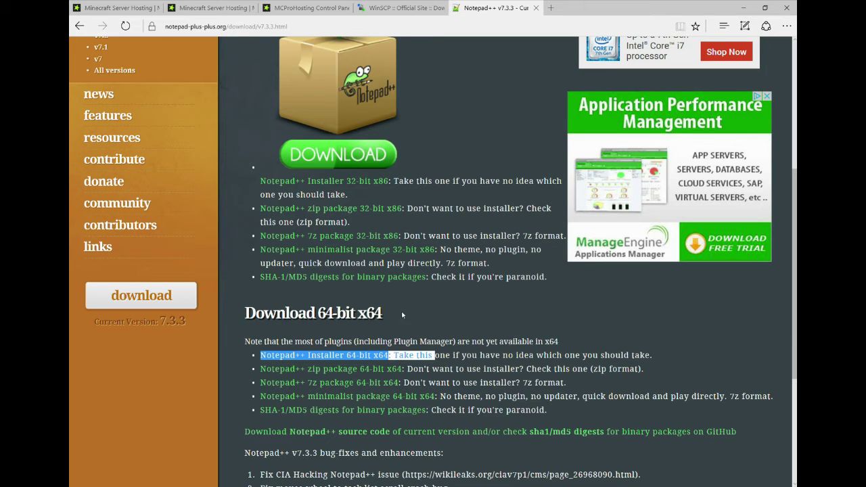
click(459, 309)
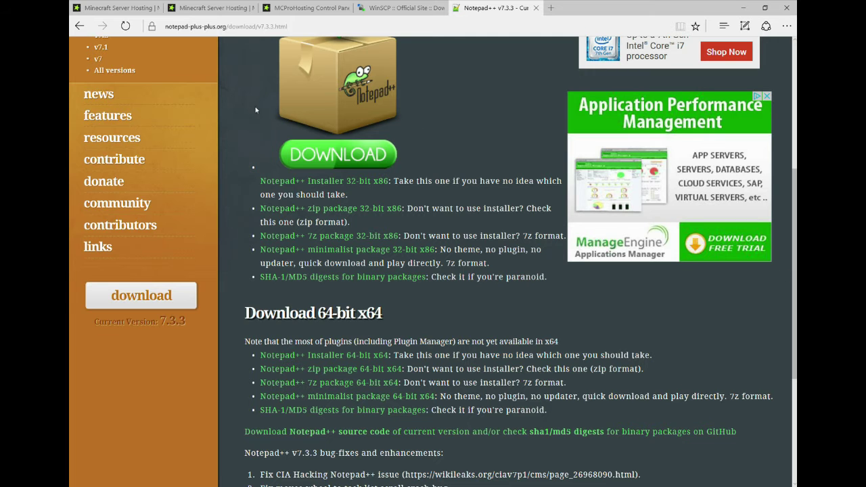
- Return to the arcadiacrafttut server in the MCProHosting control panel, open its FTP file access and show the FTP credentials
scroll(392, 211, down, 1)
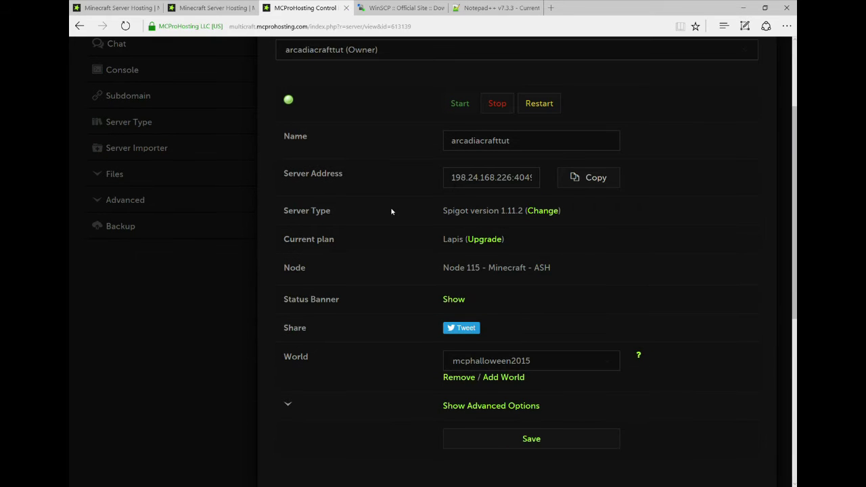
scroll(391, 212, up, 2)
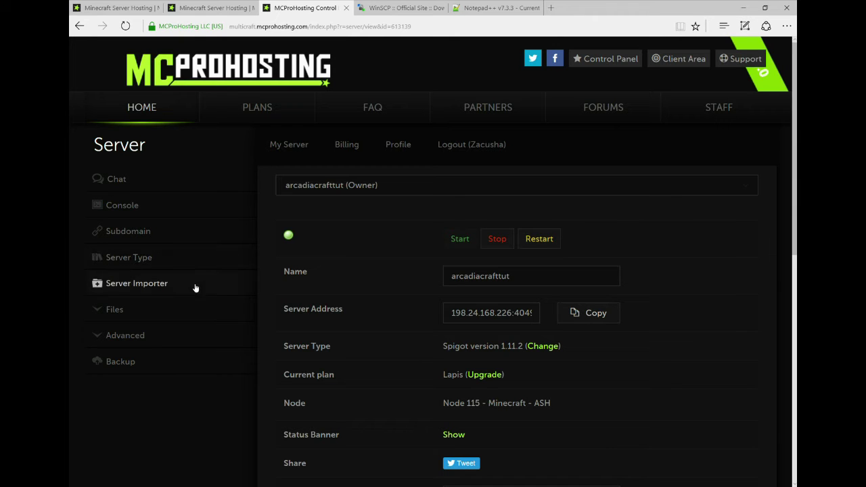
click(154, 318)
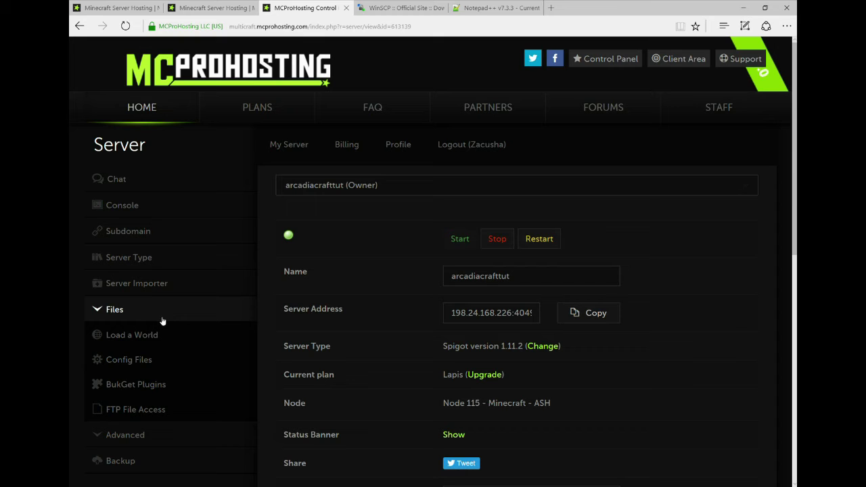
click(163, 409)
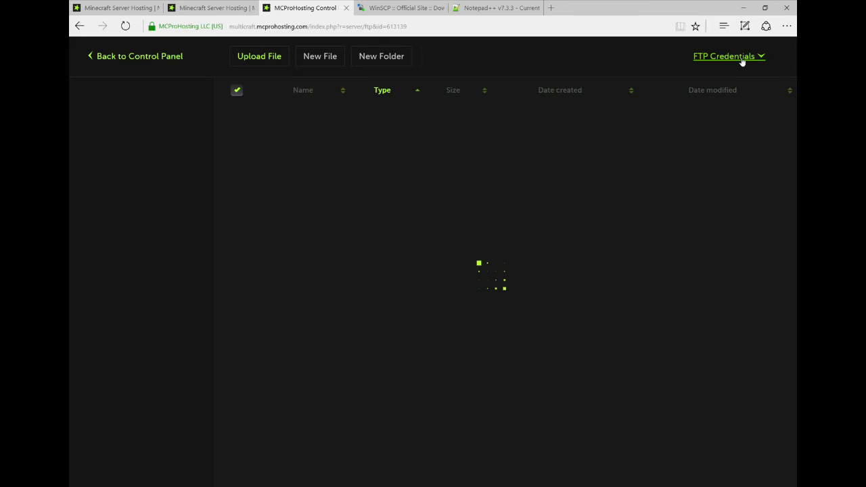
click(743, 59)
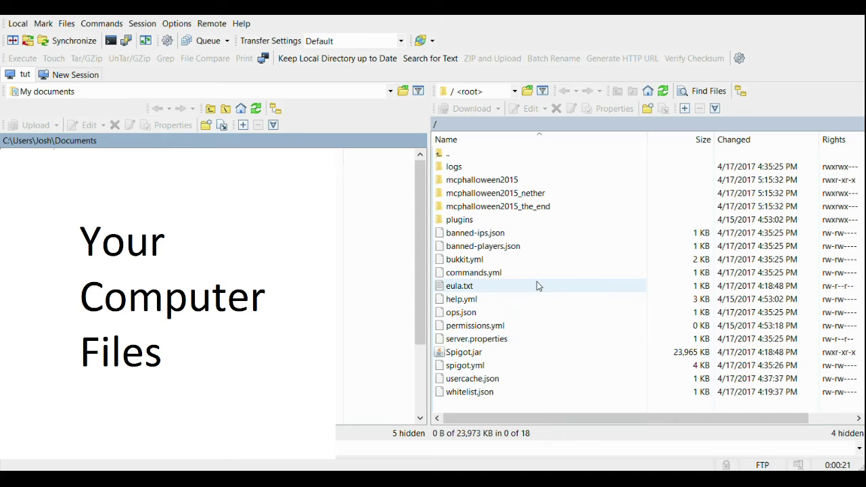
- In WinSCP, open server.properties from the server's root folder for editing in Notepad++ through the Edit With option
click(478, 341)
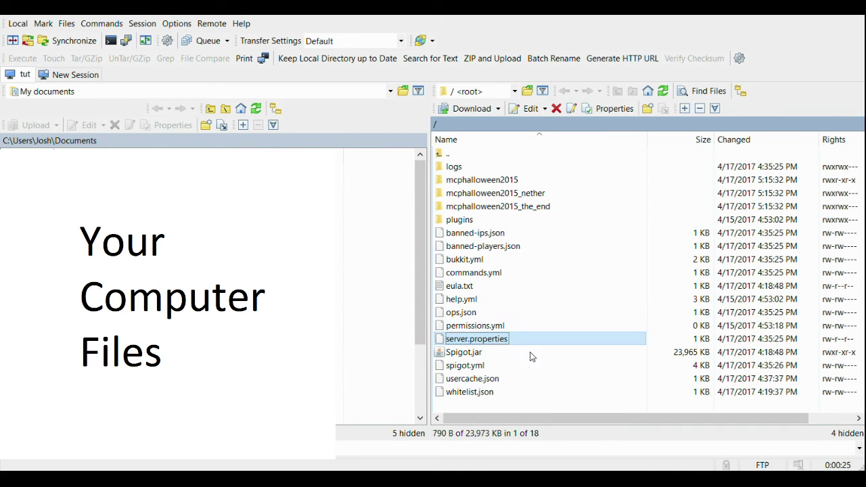
right_click(489, 339)
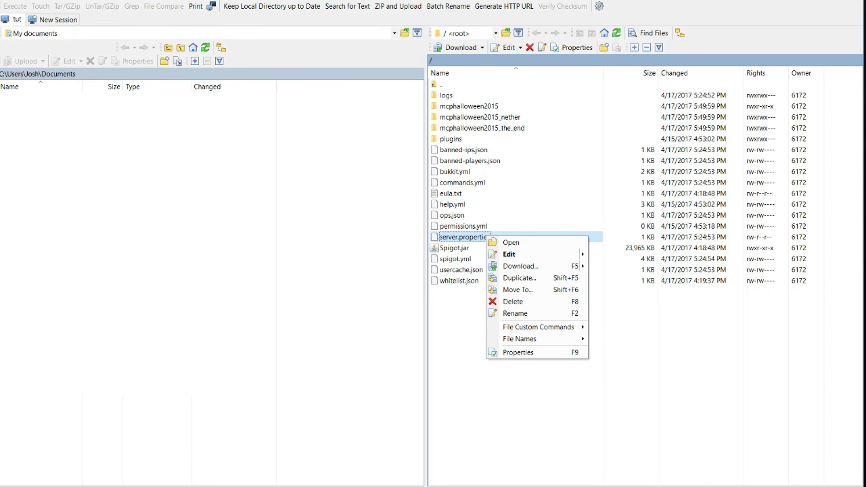
mouse_move(528, 255)
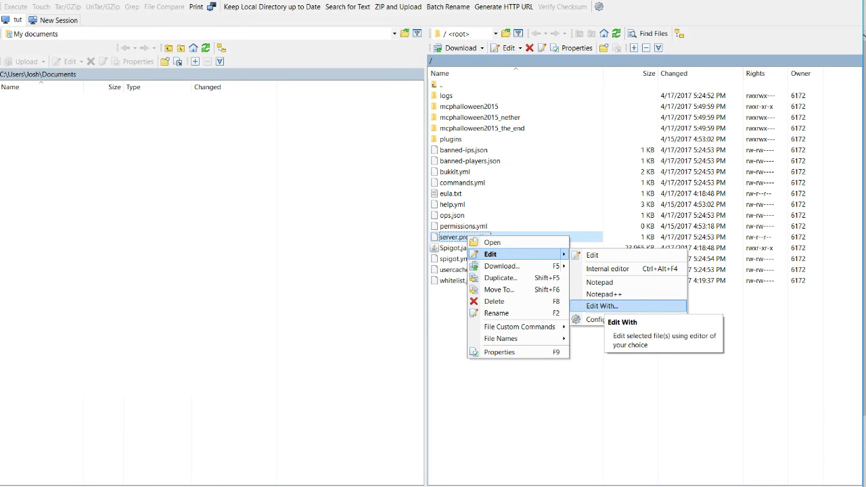
click(602, 306)
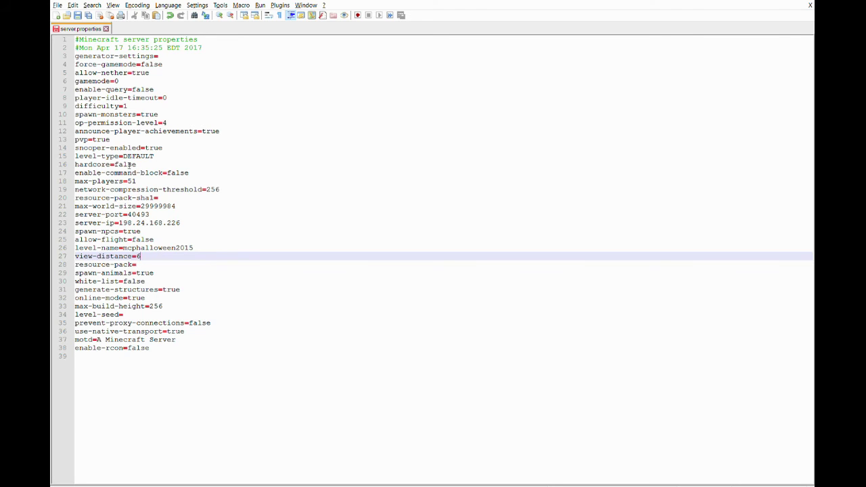
- Set the white-list property to true in server.properties and save the file
click(111, 155)
click(110, 190)
click(122, 240)
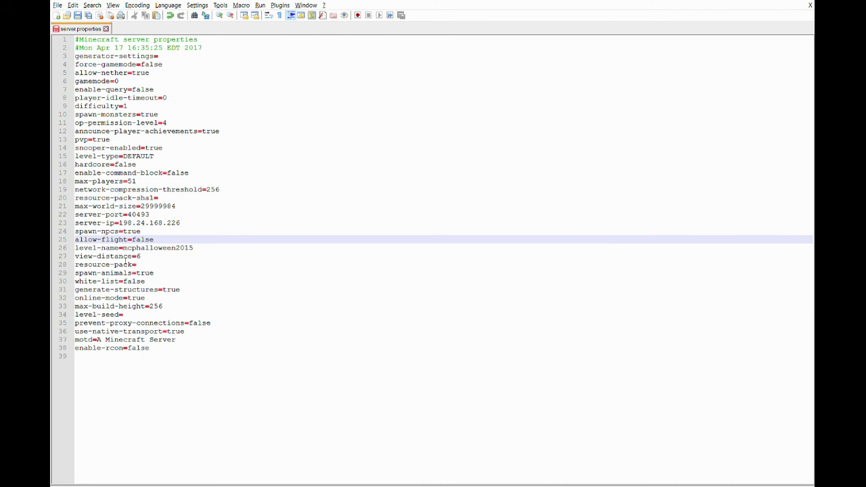
drag(76, 279, 163, 274)
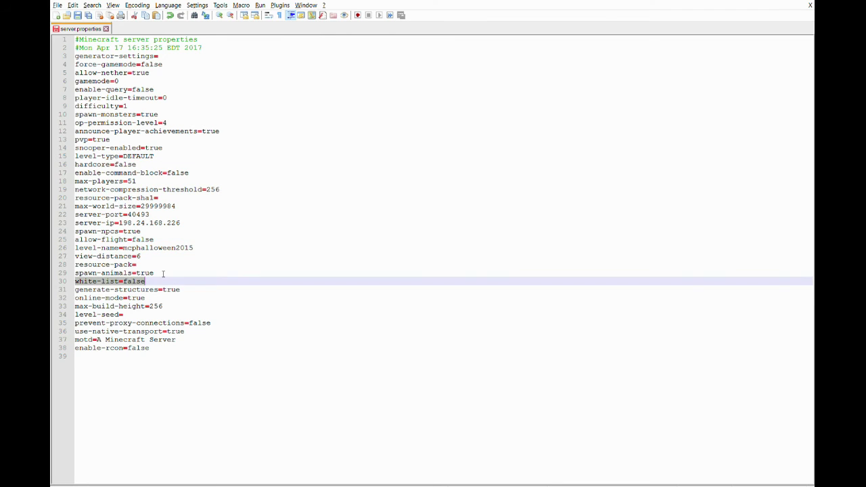
click(147, 280)
key(ctrl+shift+Left)
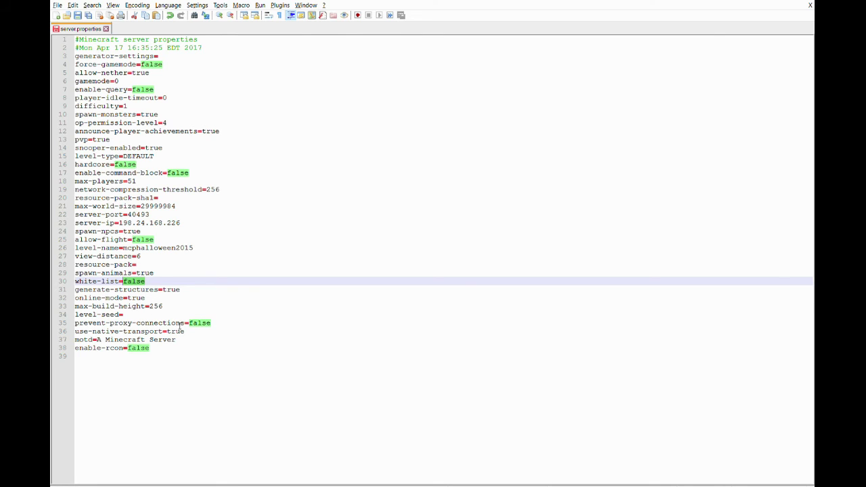
text(tr)
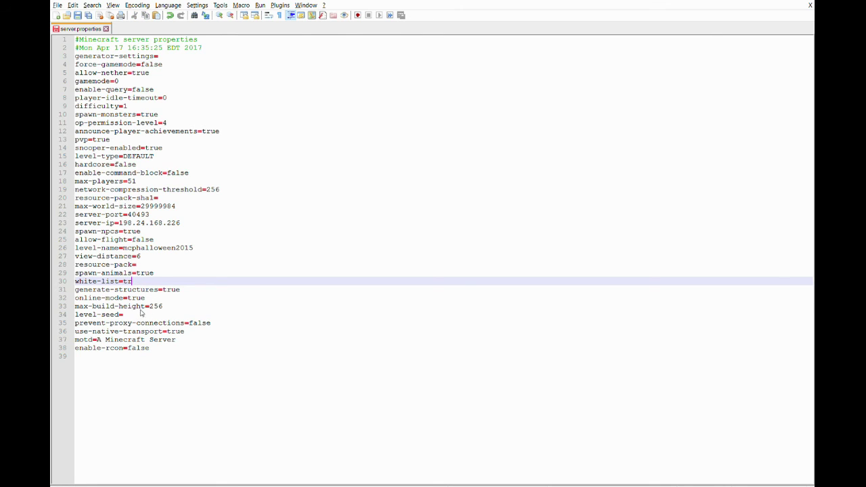
text(ue)
click(144, 271)
click(147, 282)
drag(141, 280, 115, 281)
click(78, 15)
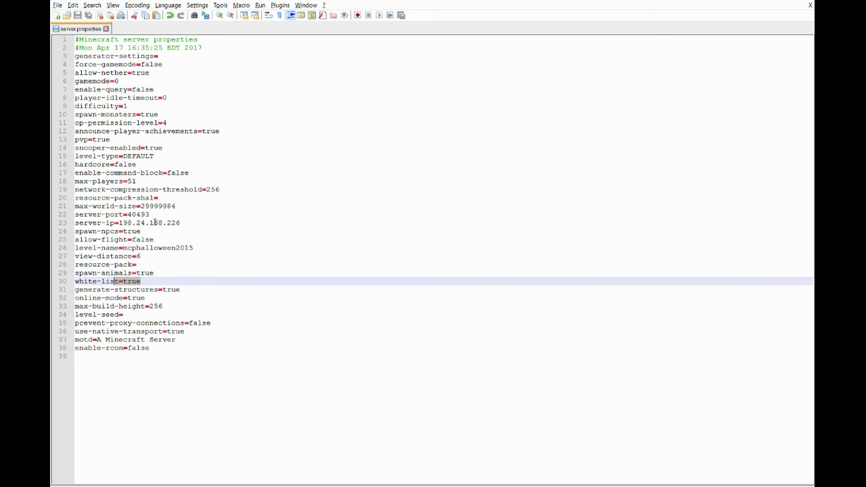